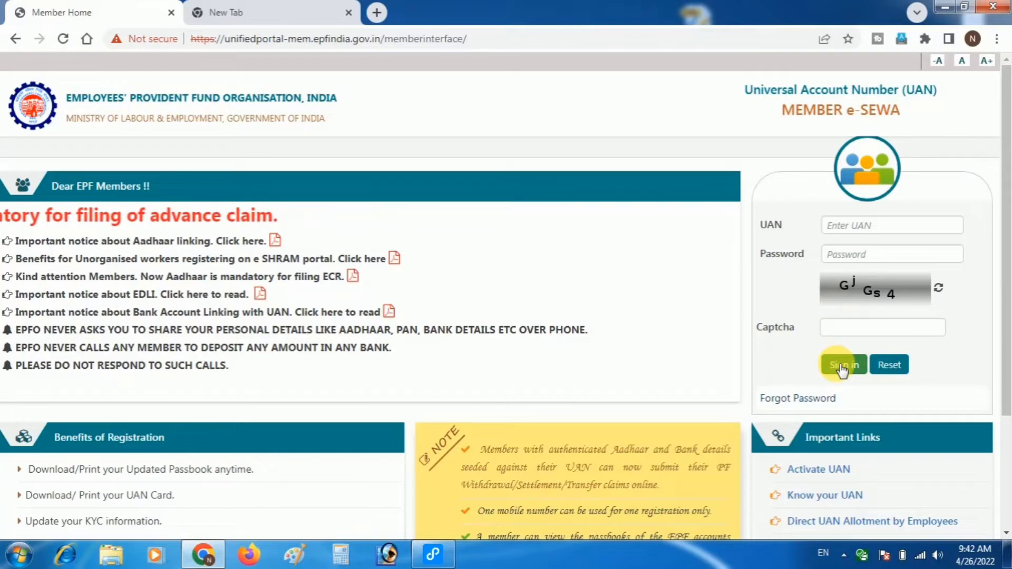
- Sign in to the member portal with the UAN, account password and captcha, and postpone the e-nomination filing
left_click(839, 226)
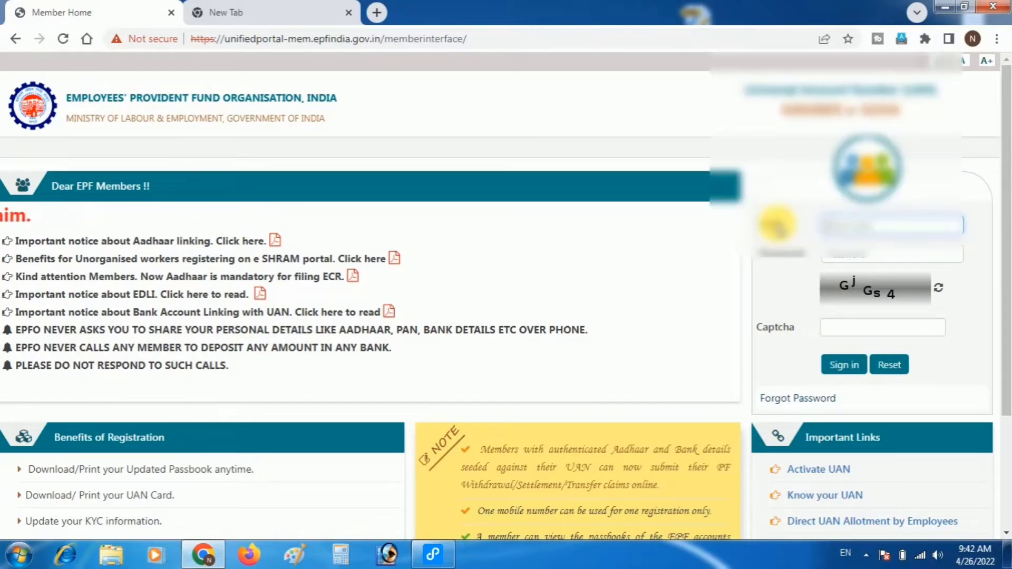
left_click(853, 372)
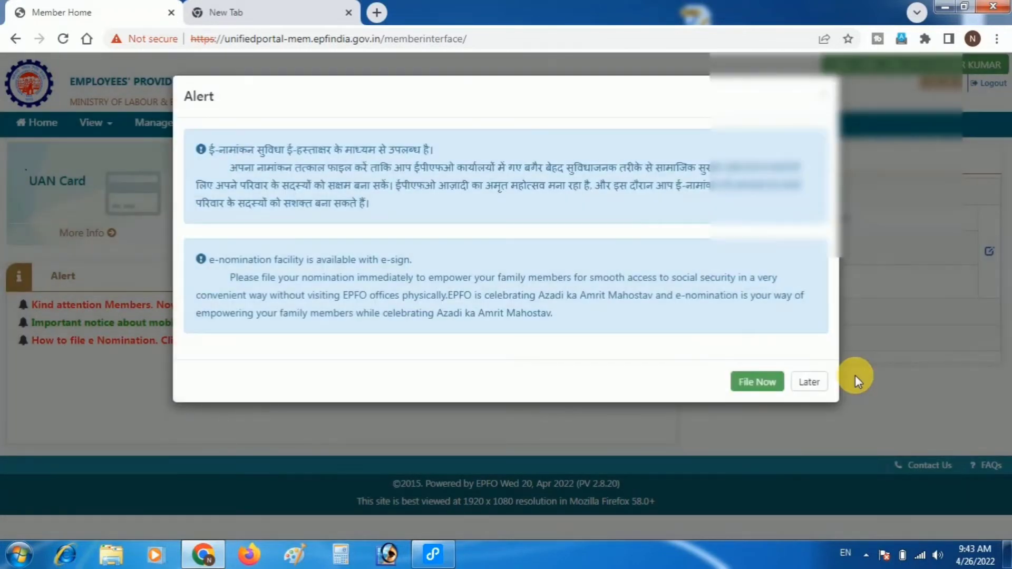
left_click(818, 383)
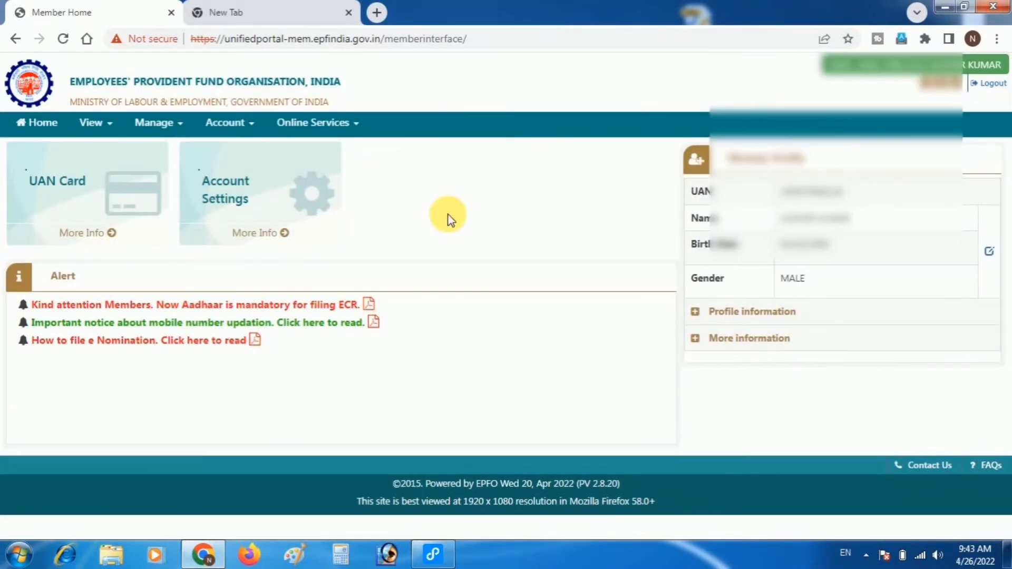
- Open the online claim (Form-31,19,10C&10D) and verify the member's seeded bank account number, agreeing to the Certificate of Undertaking
left_click(353, 126)
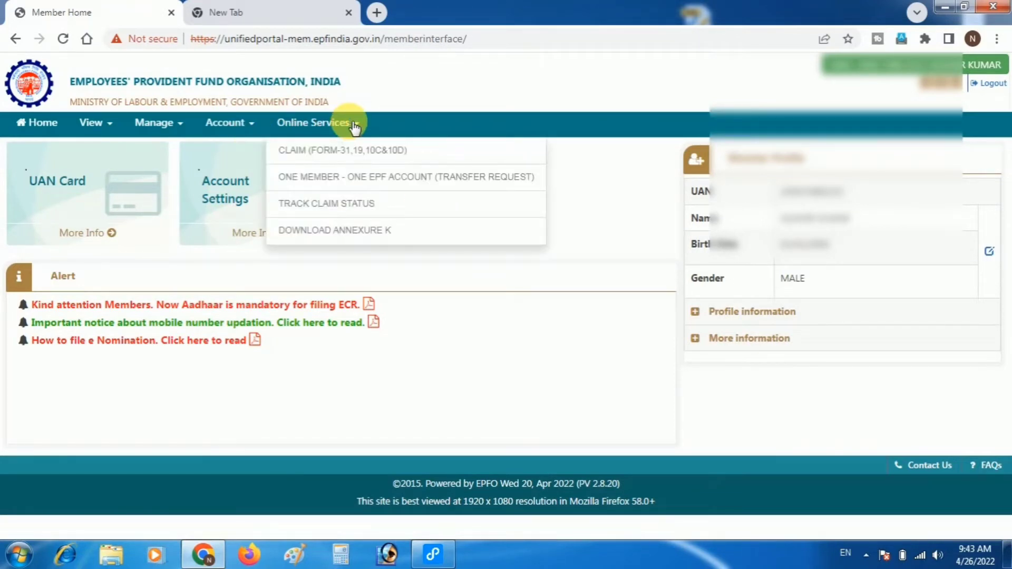
left_click(400, 160)
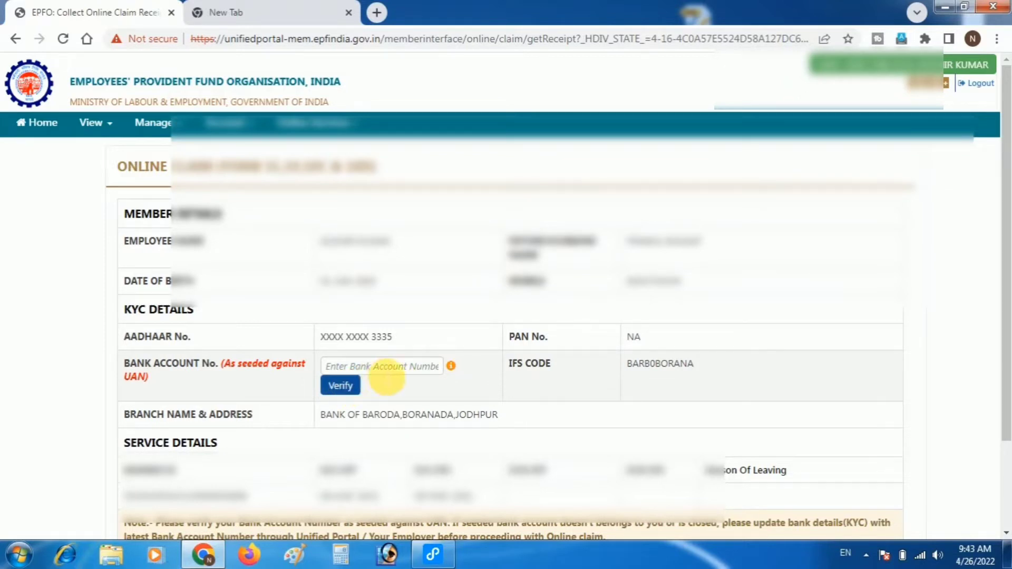
left_click(386, 372)
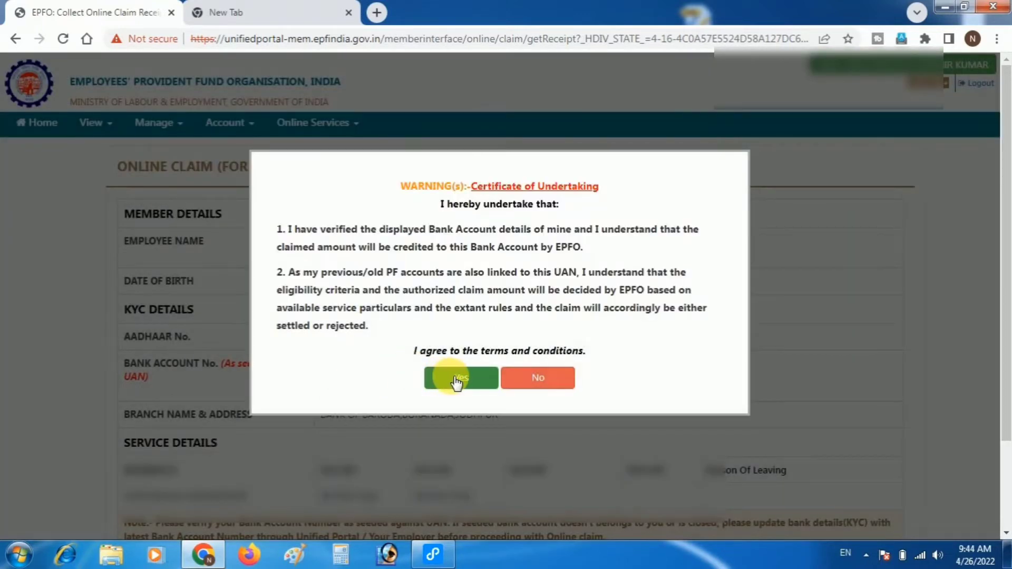
left_click(457, 380)
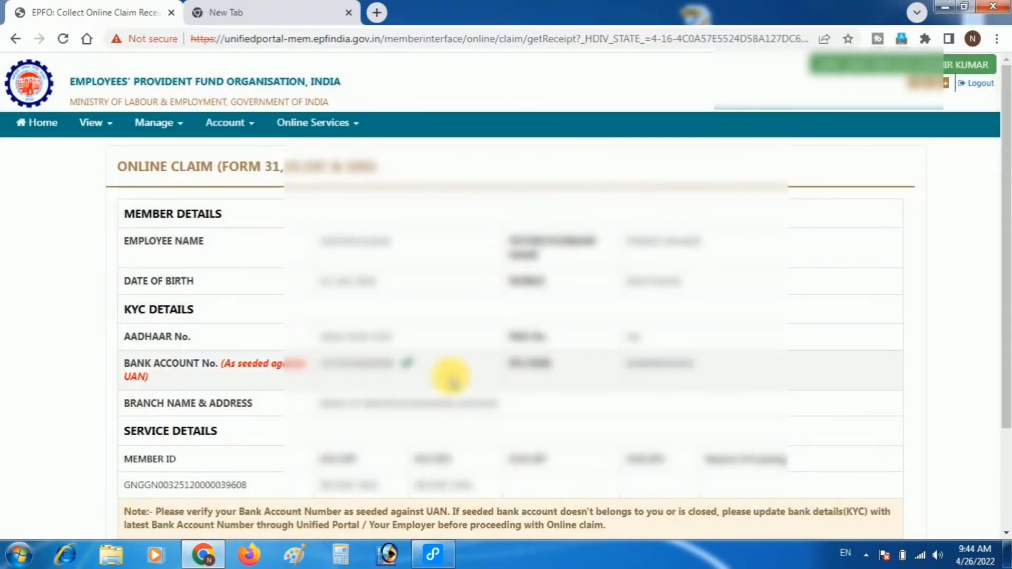
- Proceed for the online claim and choose PF ADVANCE (FORM-31) as the claim to apply for
scroll(448, 391, "down", 3)
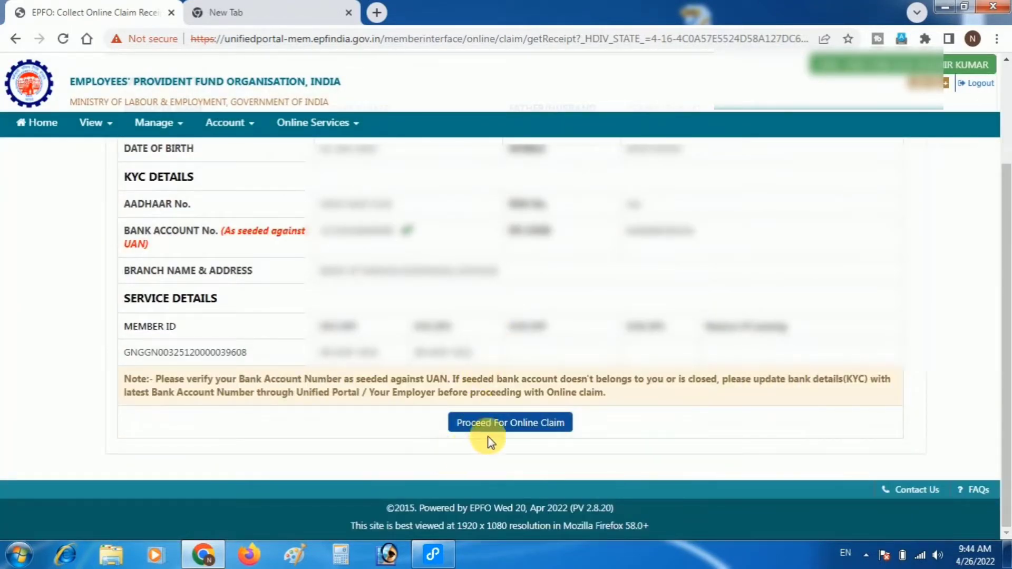
left_click(531, 427)
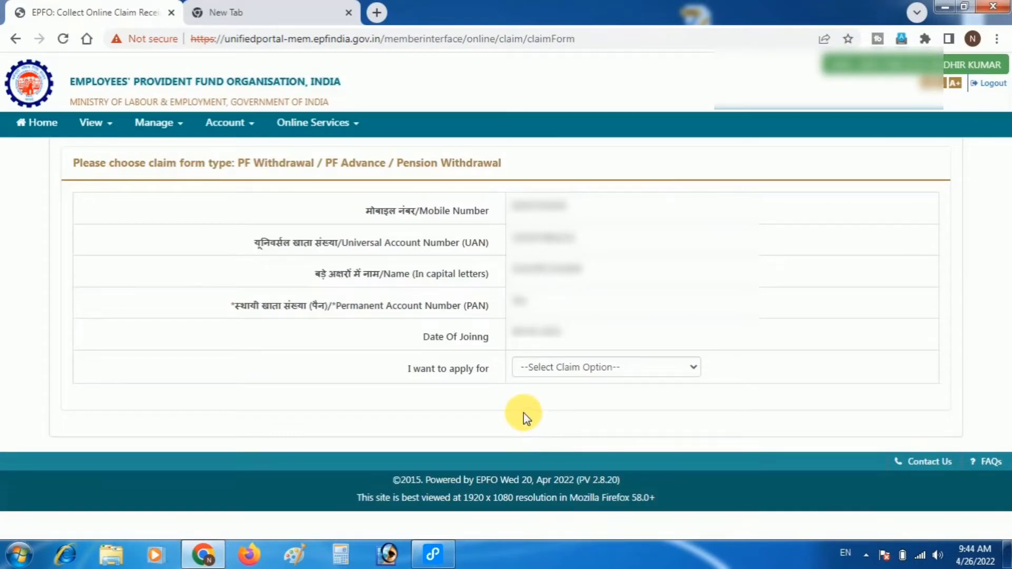
left_click(607, 370)
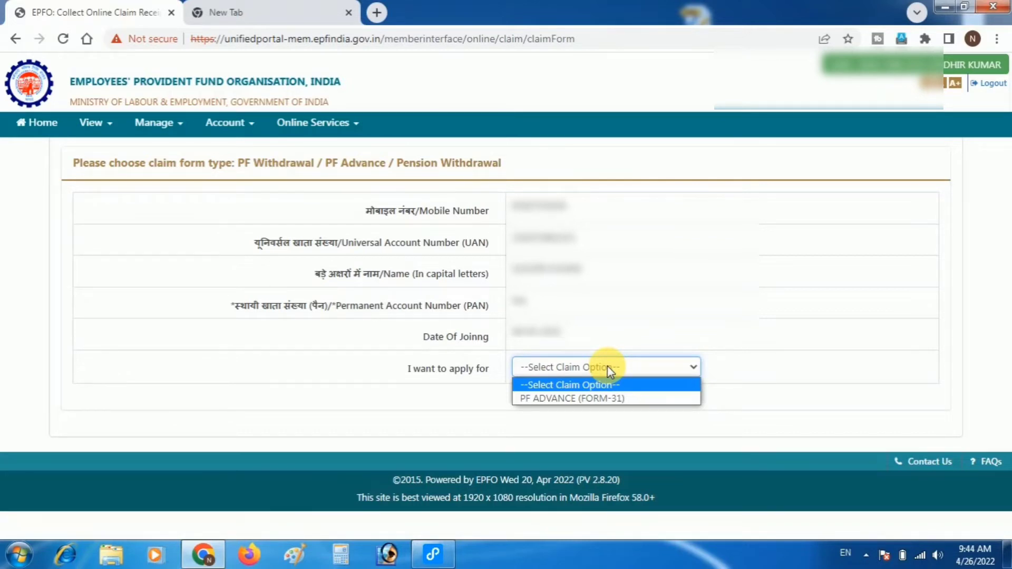
left_click(598, 401)
- Select the second listed service for the advance and set its purpose to Illness
scroll(759, 349, "down", 4)
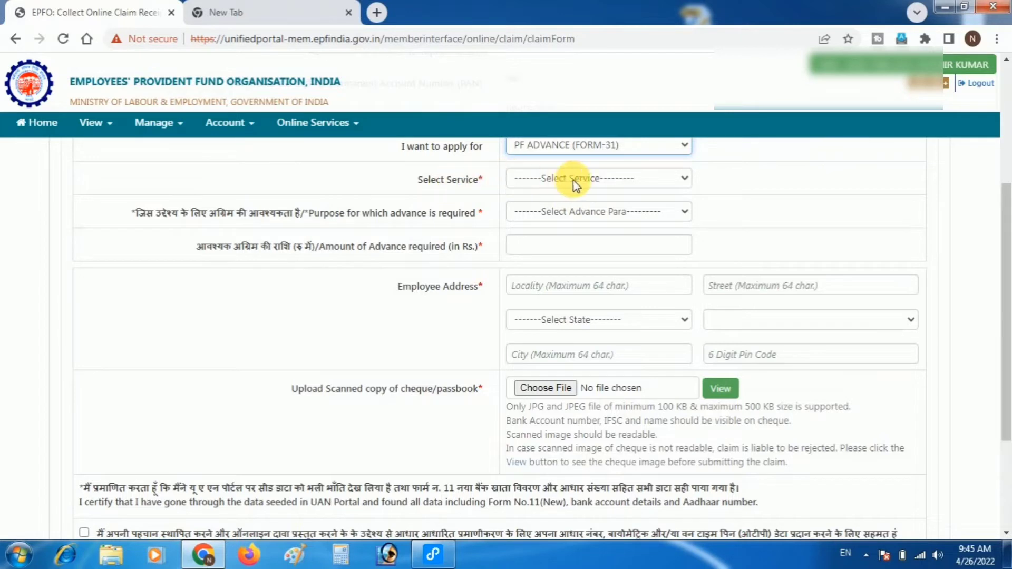
left_click(638, 179)
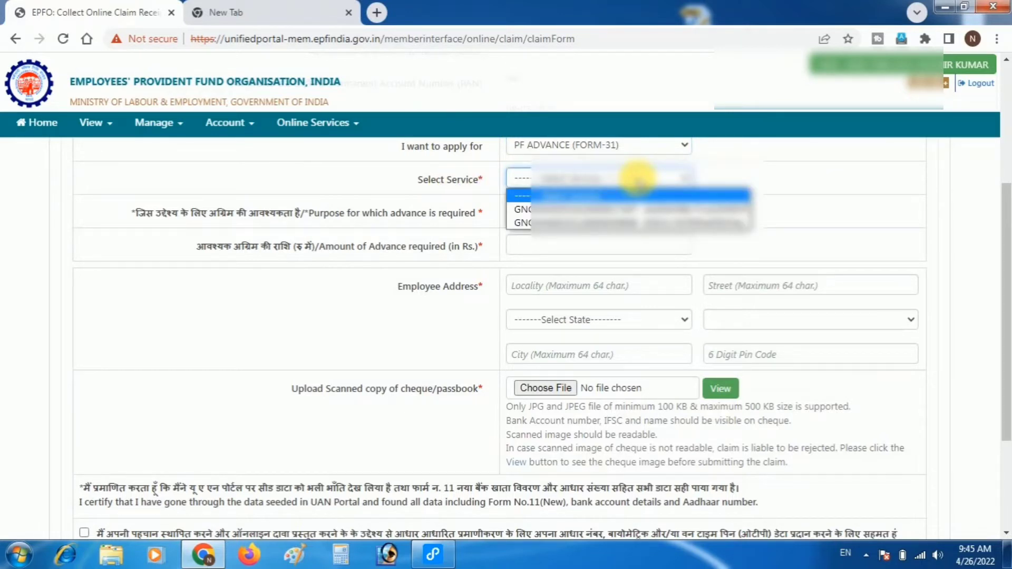
left_click(635, 223)
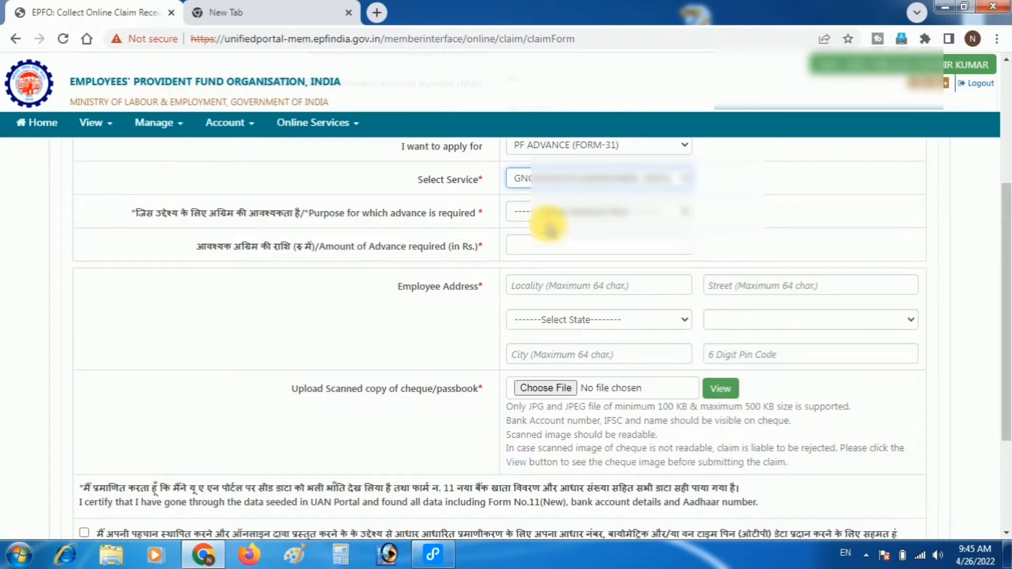
left_click(612, 211)
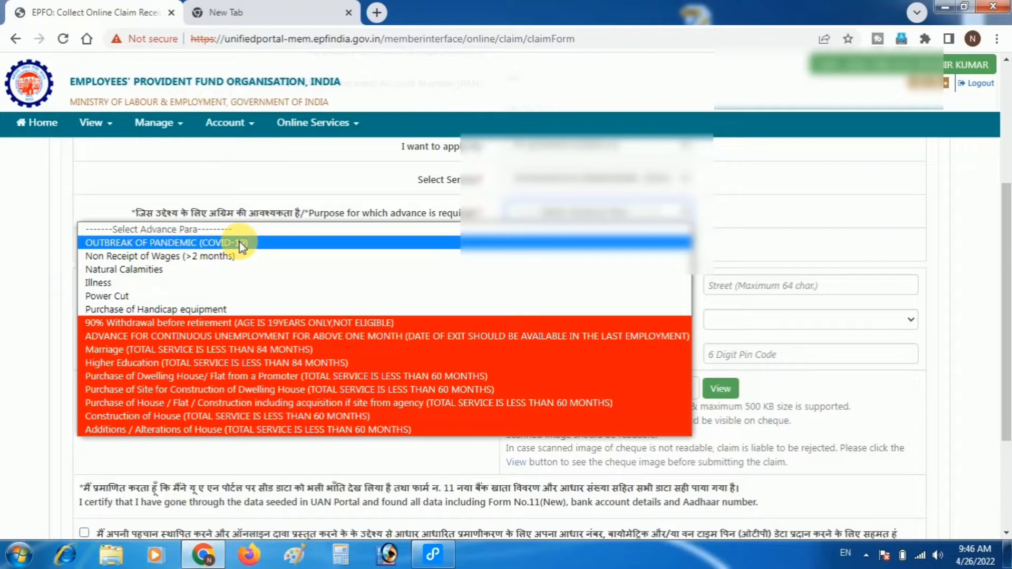
left_click(115, 284)
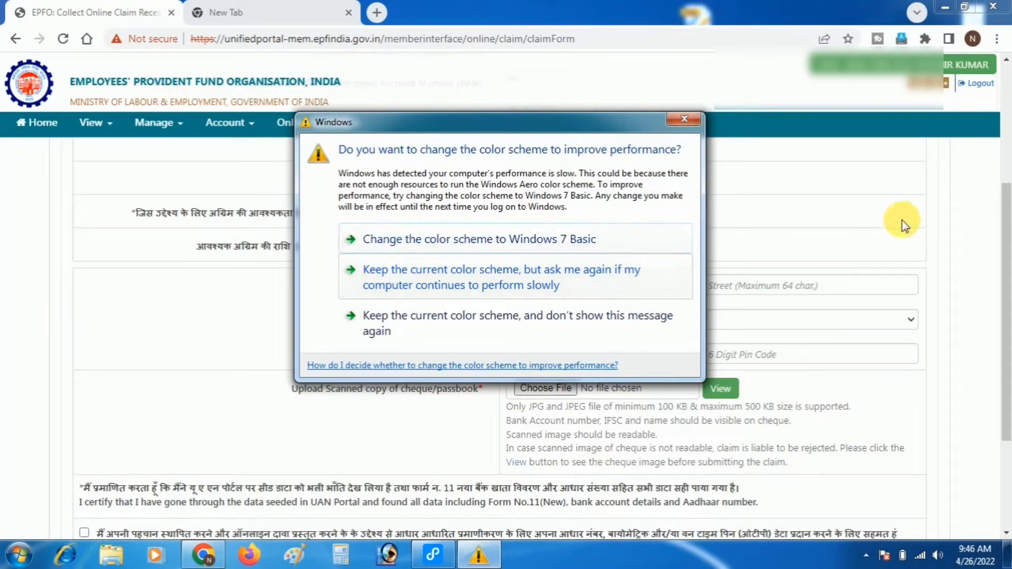
left_click(877, 226)
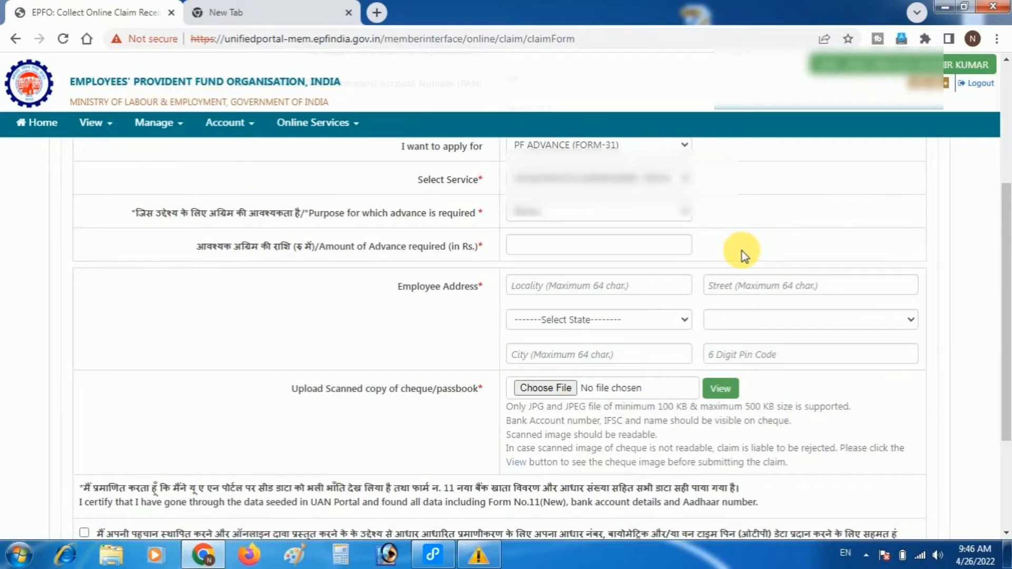
- Set the amount of advance required to Rs. 3500 and choose the employee's state and district
left_click(576, 253)
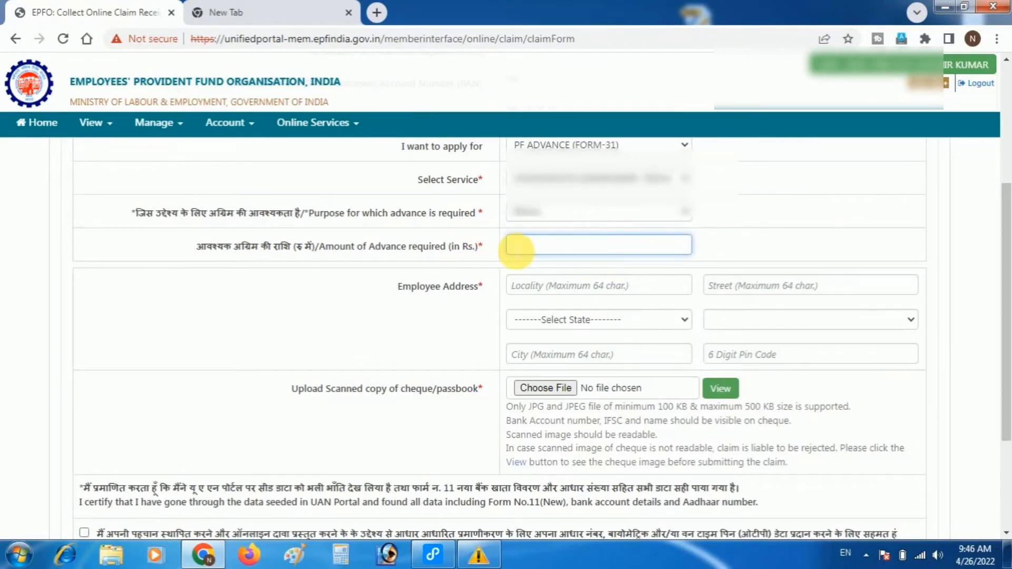
type("3")
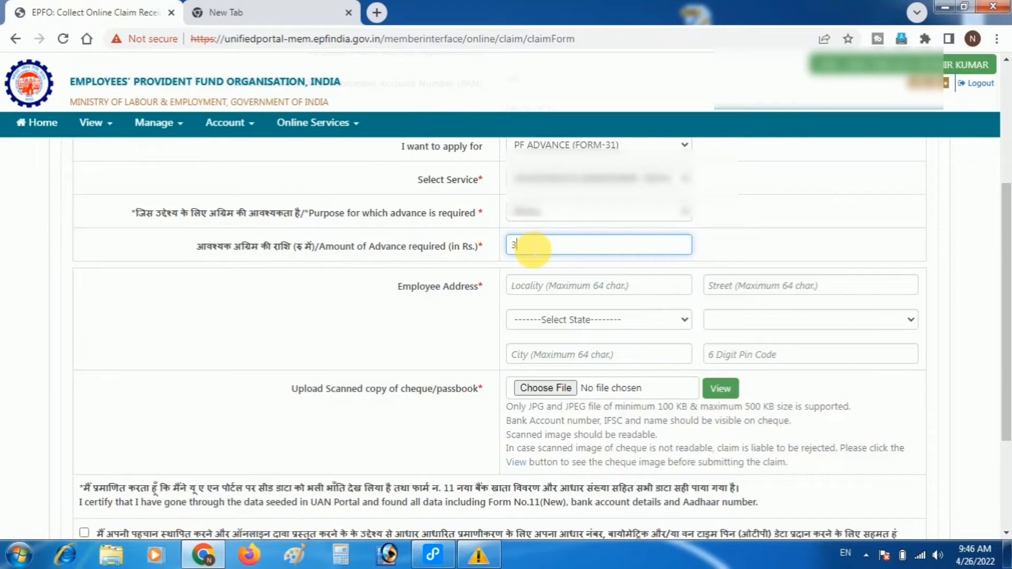
type("500")
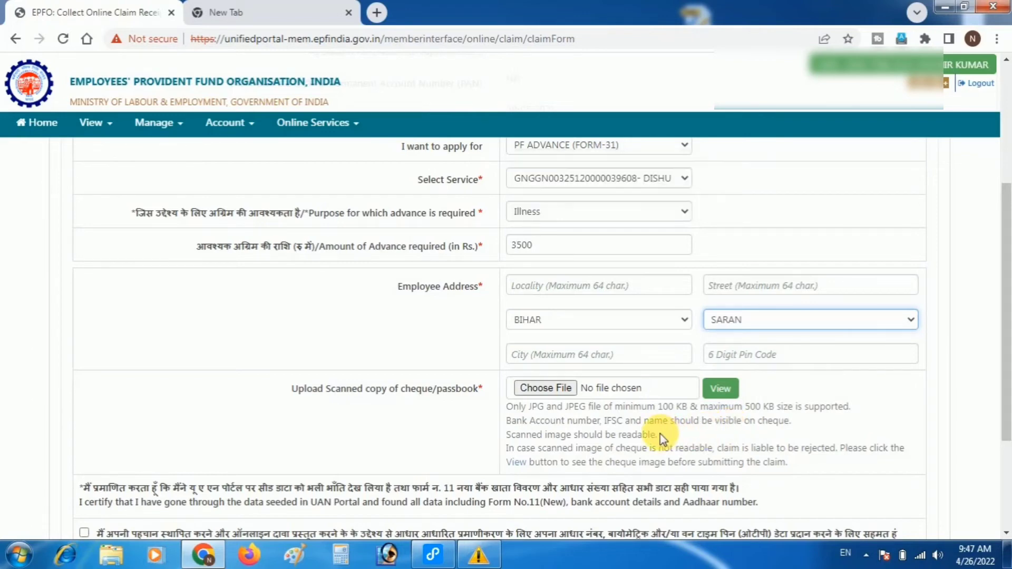
- Complete the employee's address and attach 001.jpg as the scanned copy of the cheque/passbook
scroll(678, 436, "down", 3)
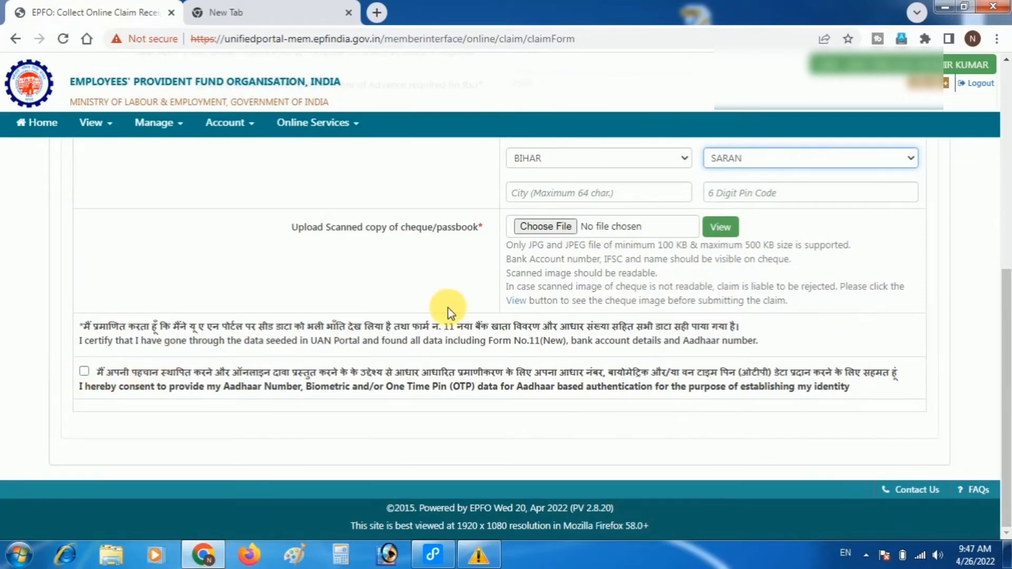
scroll(448, 311, "up", 2)
scroll(448, 312, "up", 3)
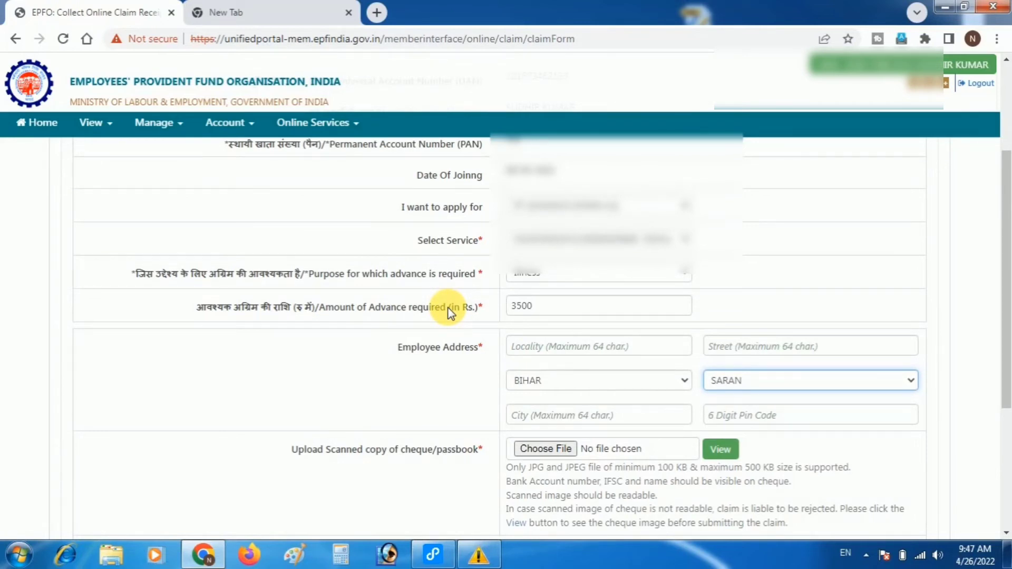
left_click(19, 555)
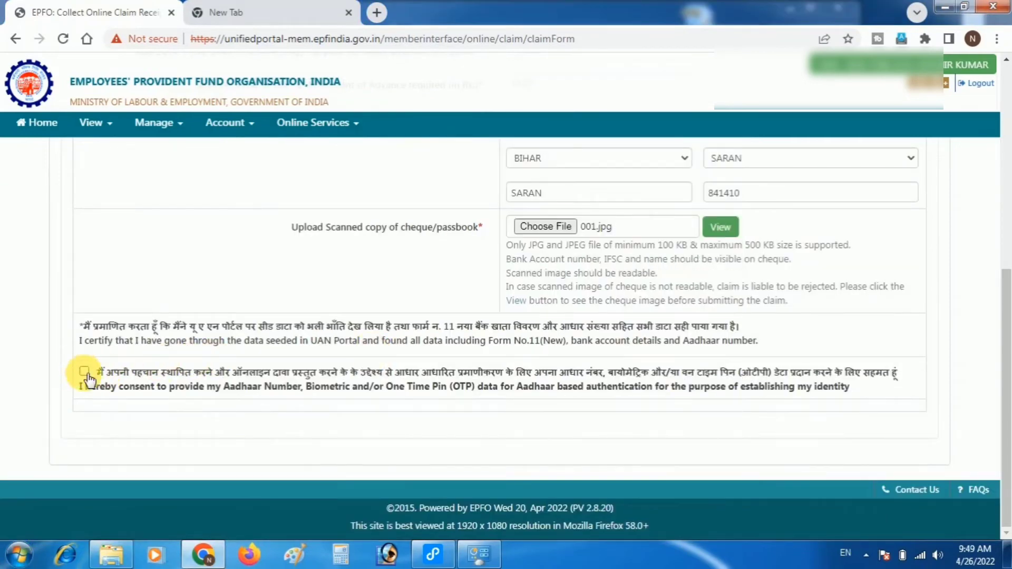
- Give consent to Aadhaar-based authentication and request the Aadhaar OTP
left_click(84, 372)
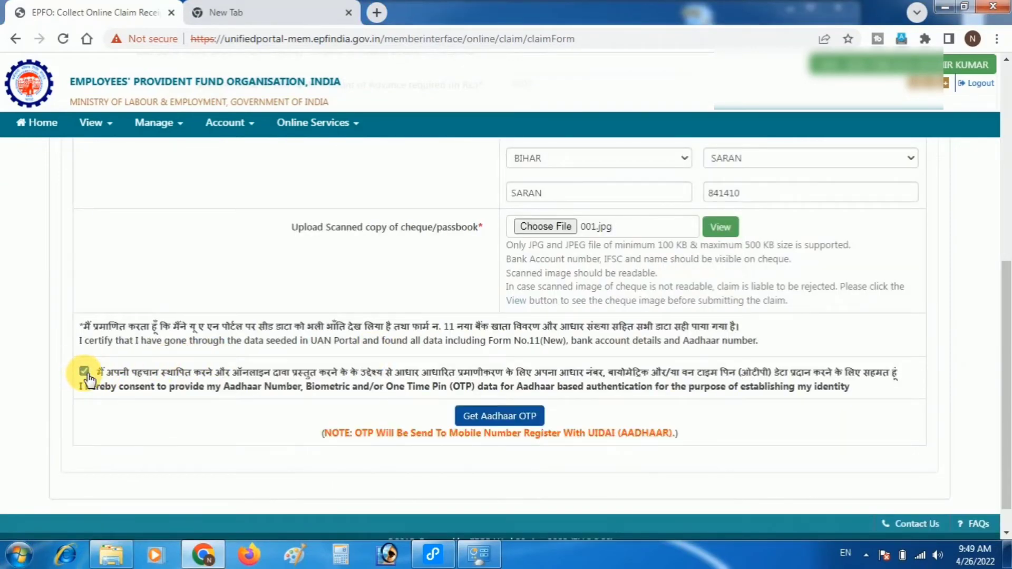
left_click(517, 420)
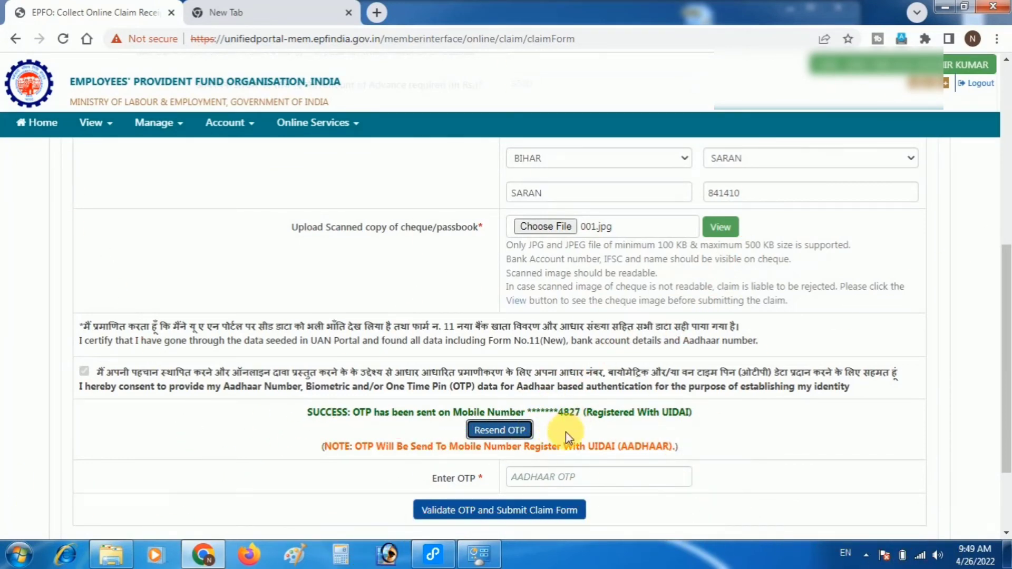
- Validate the Aadhaar OTP to submit the PF advance claim form, and open the submitted claim's PDF
left_click(580, 478)
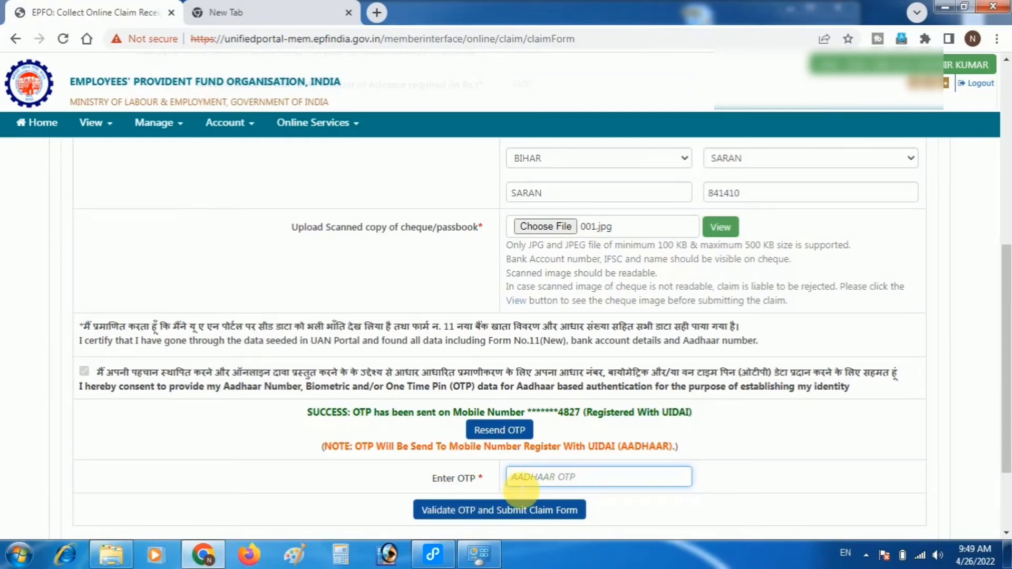
type("******")
left_click(477, 511)
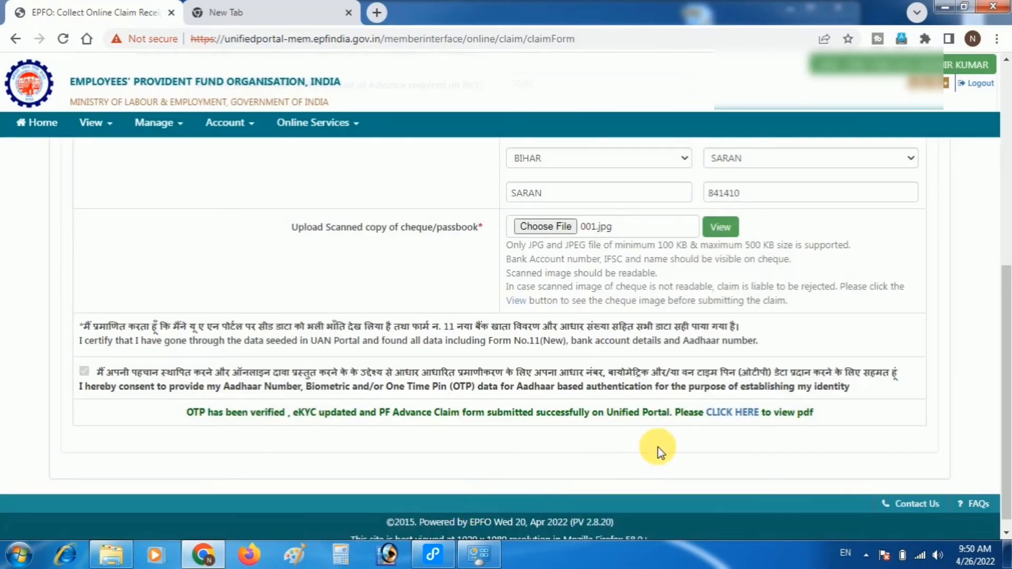
left_click(734, 415)
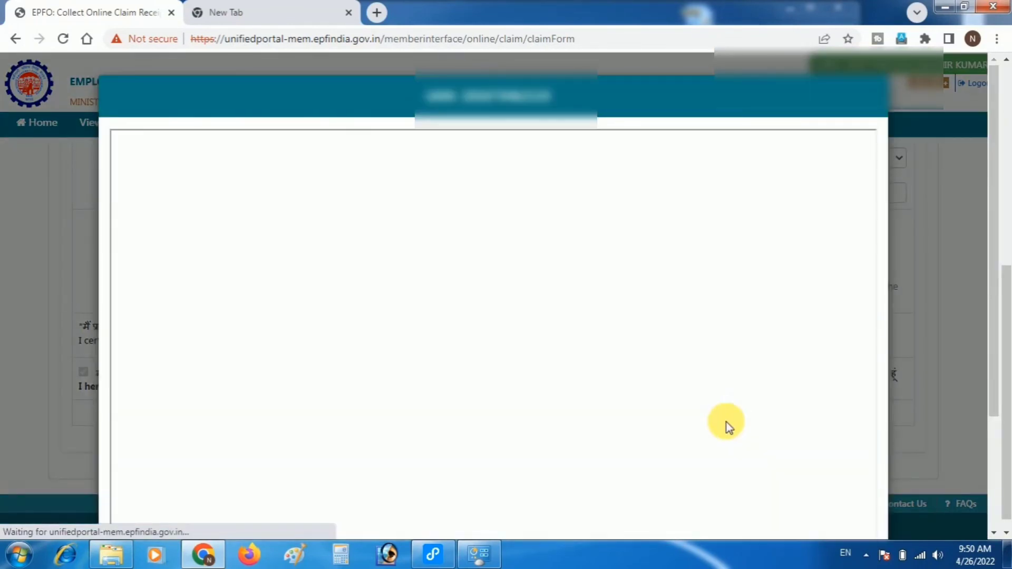